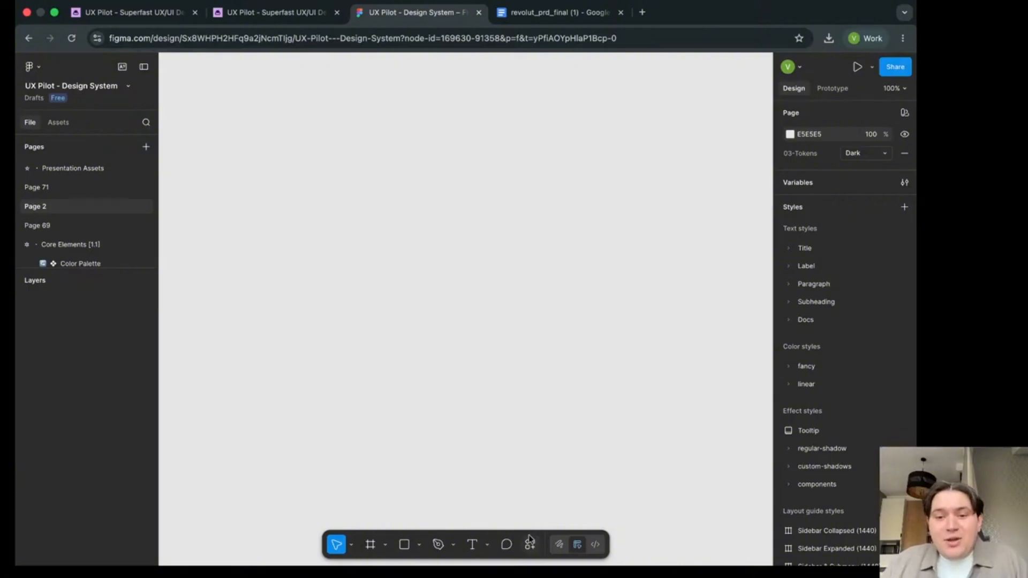
- Launch the UX Pilot AI UI & Wireframe Generator plugin and enable Use My Components for its AI Agent
click(531, 542)
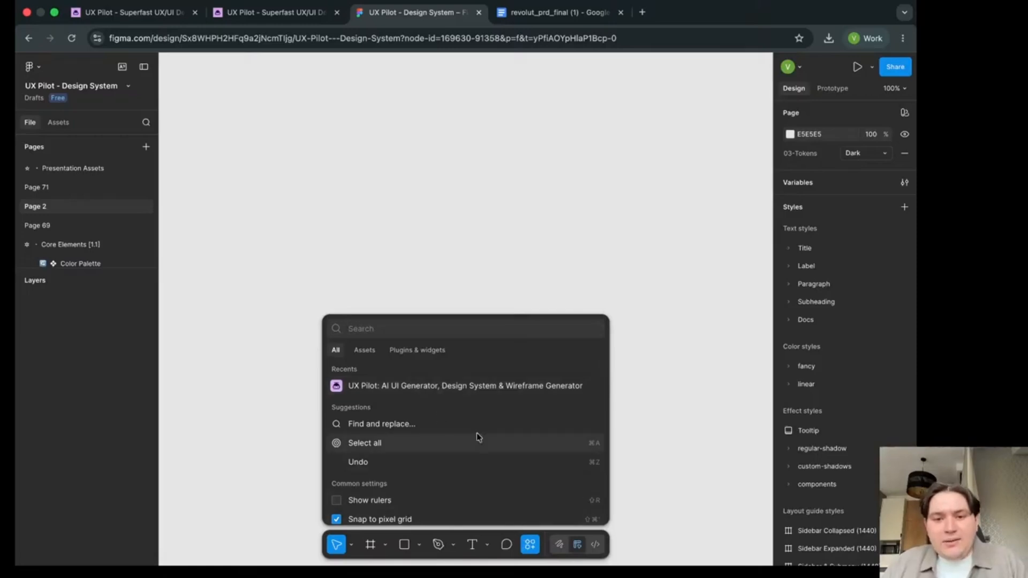
click(442, 387)
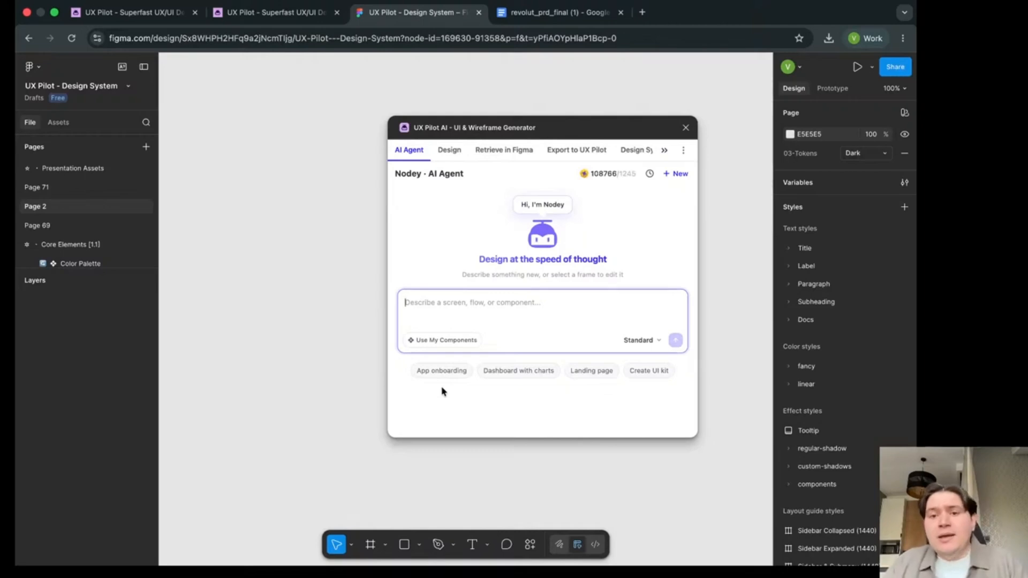
click(437, 343)
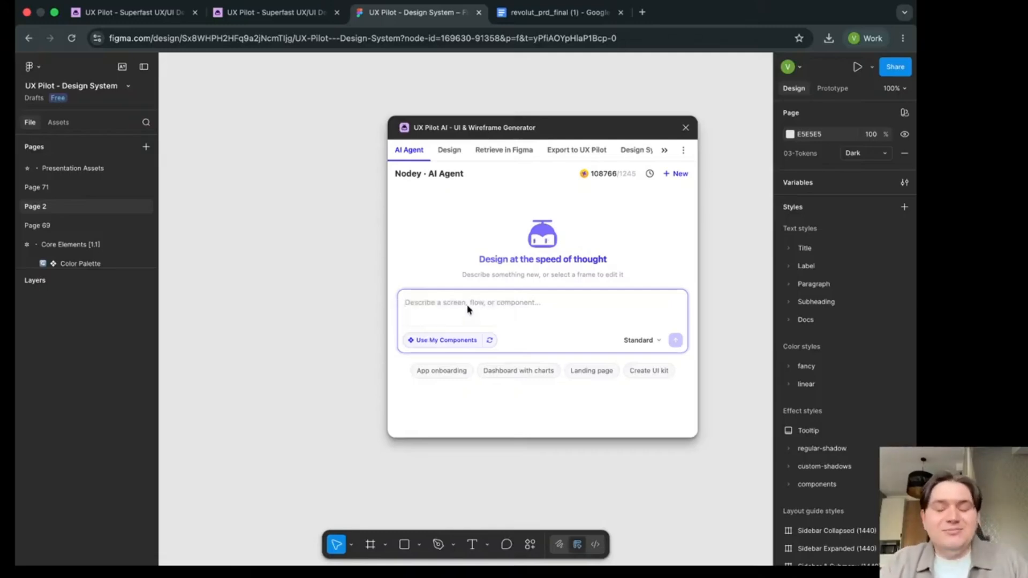
- Submit the prompt "Generate simple login screen" to the AI Agent
text(Gene)
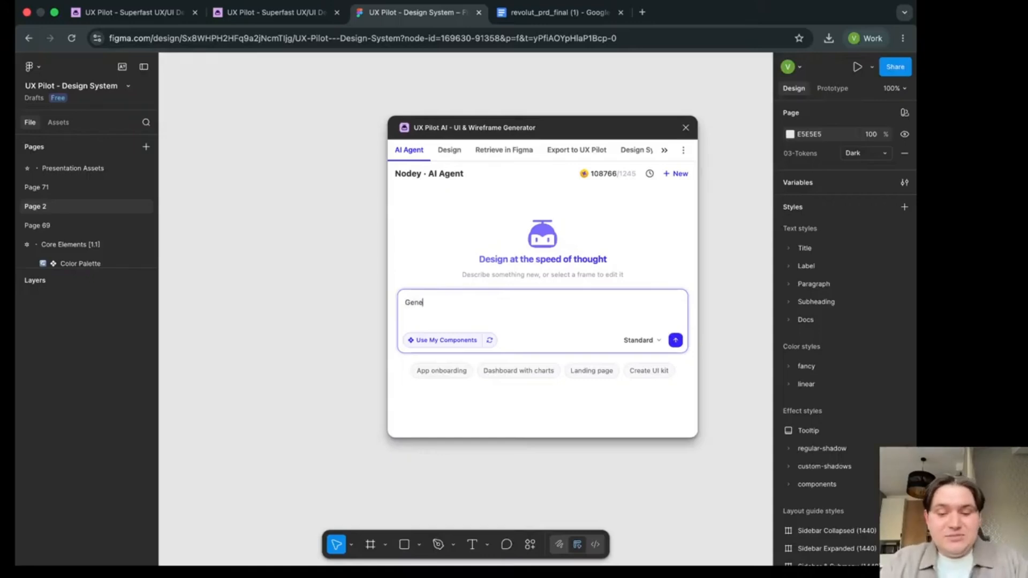
text(rate simple)
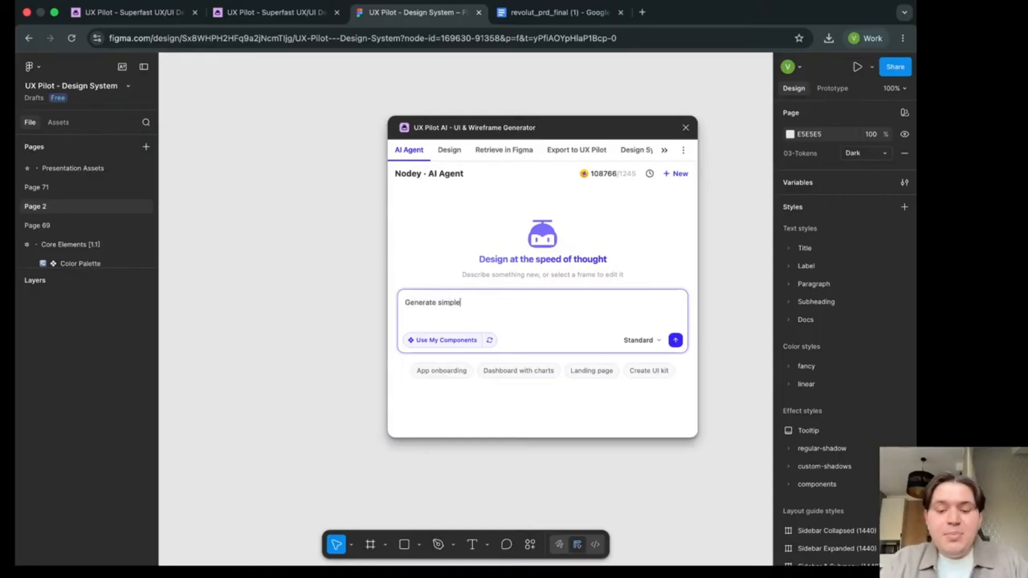
text( login screen)
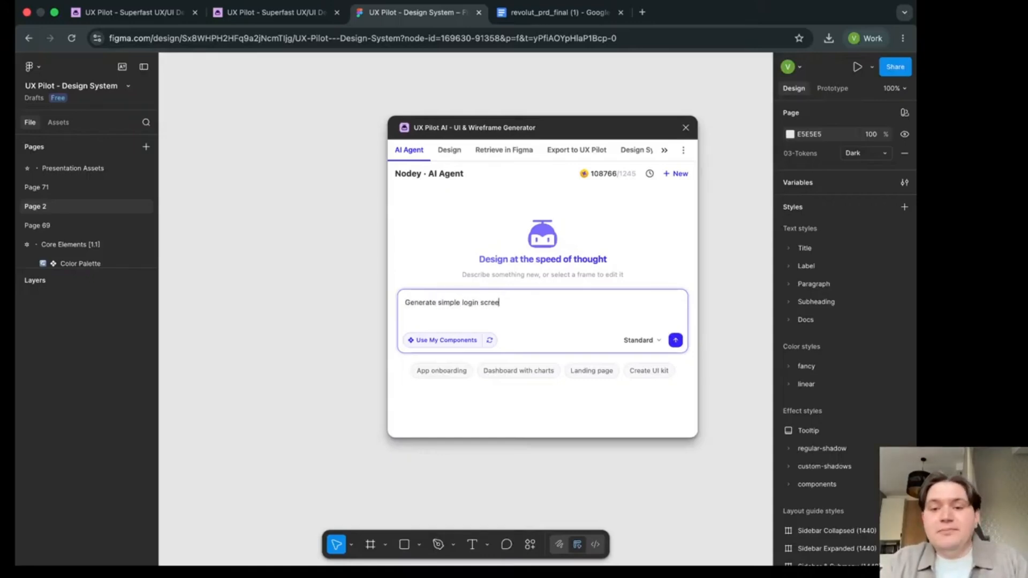
click(676, 340)
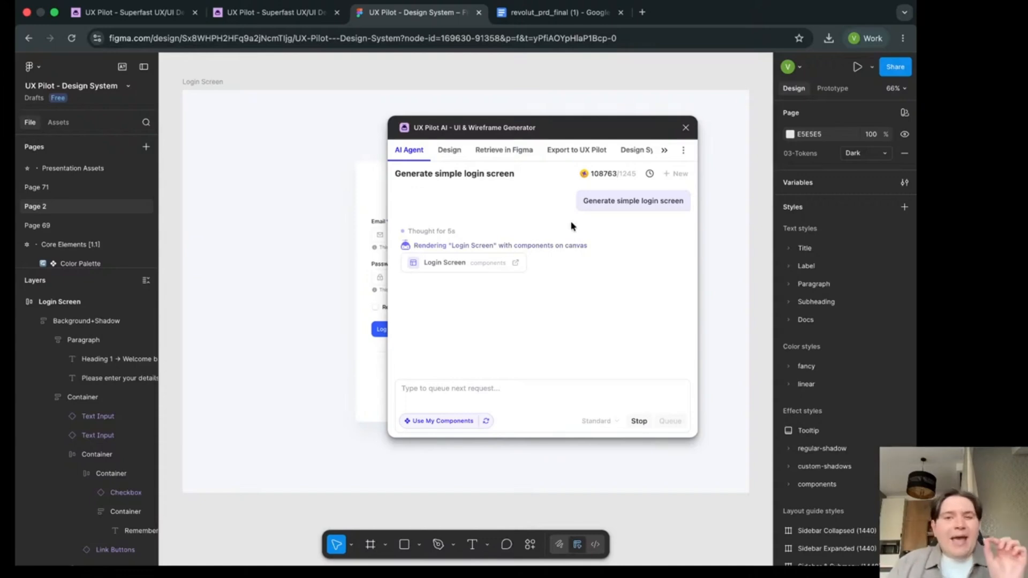
- Look through the generated login screen's layers and move the plugin window clear of the design
scroll(114, 447, down, 2)
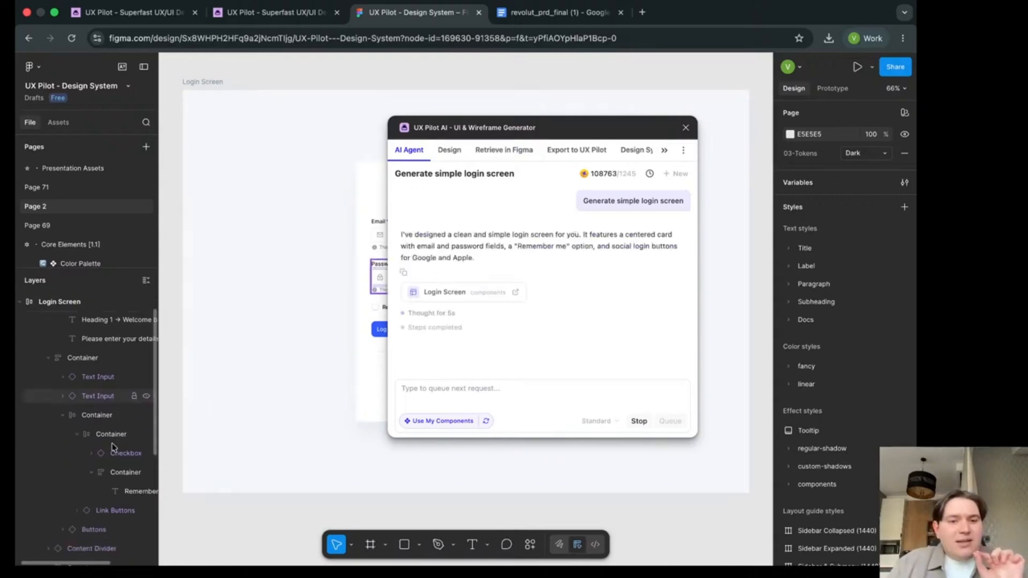
scroll(113, 447, down, 9)
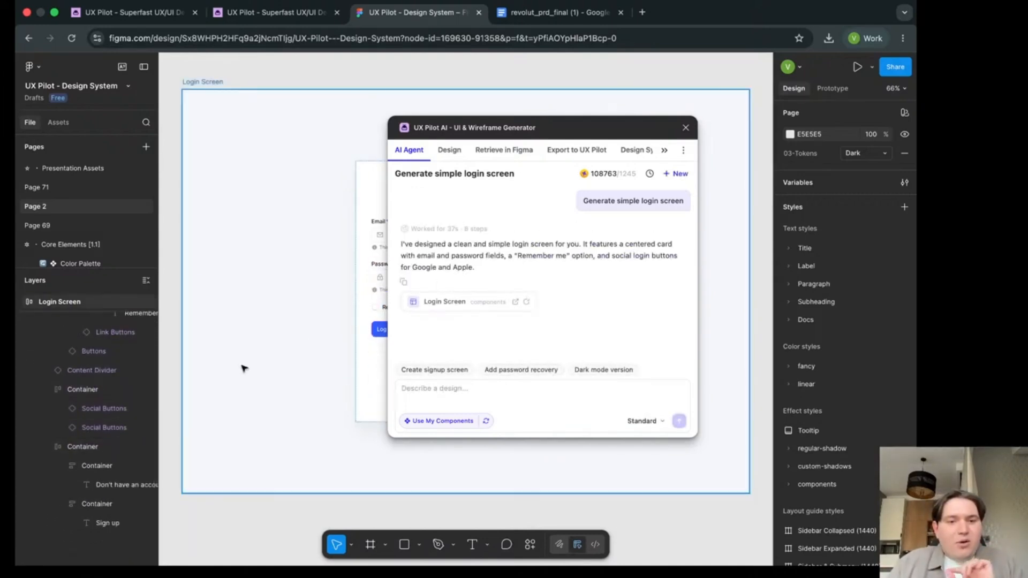
drag(536, 128, 316, 85)
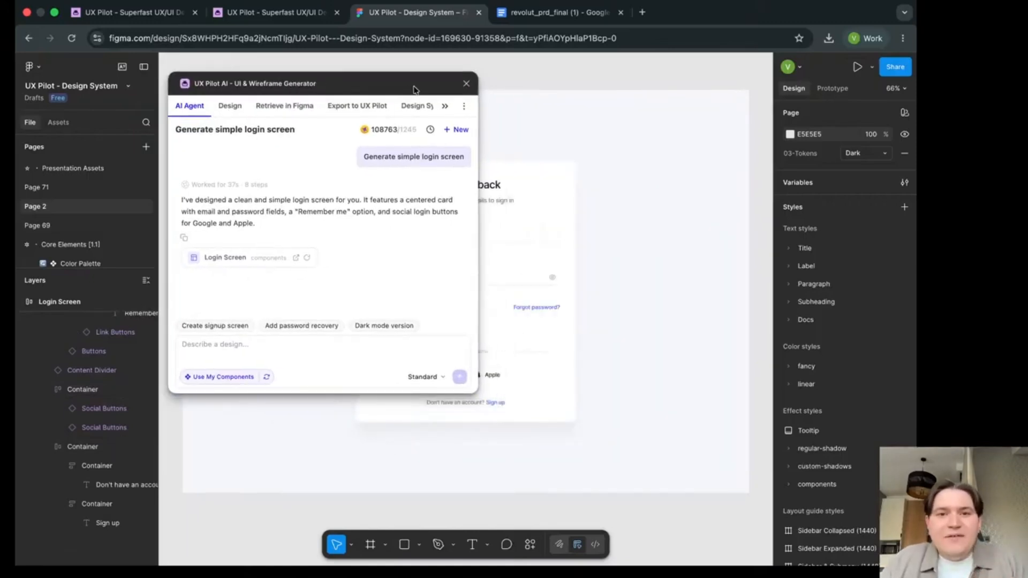
drag(413, 90, 851, 71)
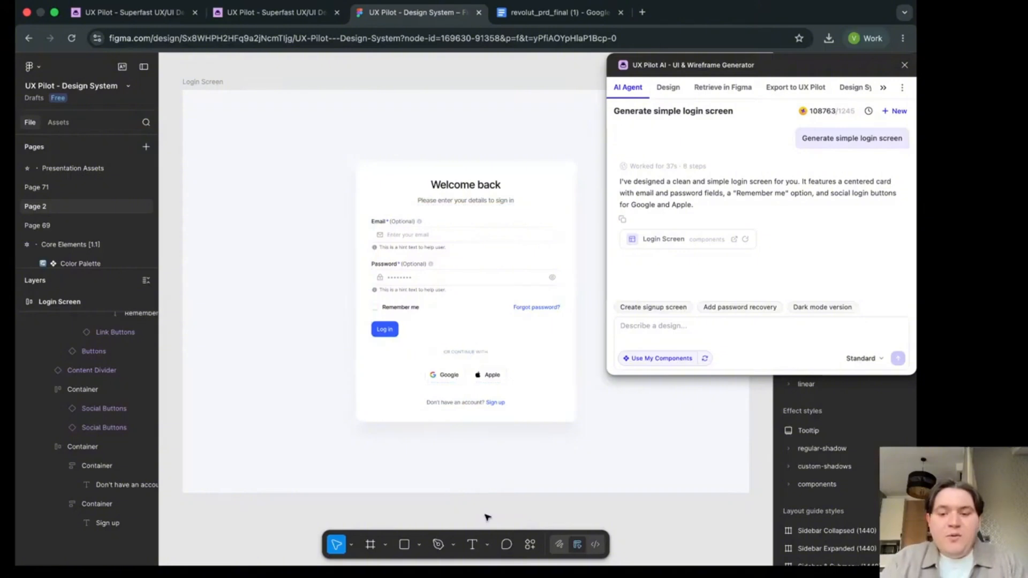
- Show the login screen's outlines to inspect its component structure, and hide the outlines again
key(super+y)
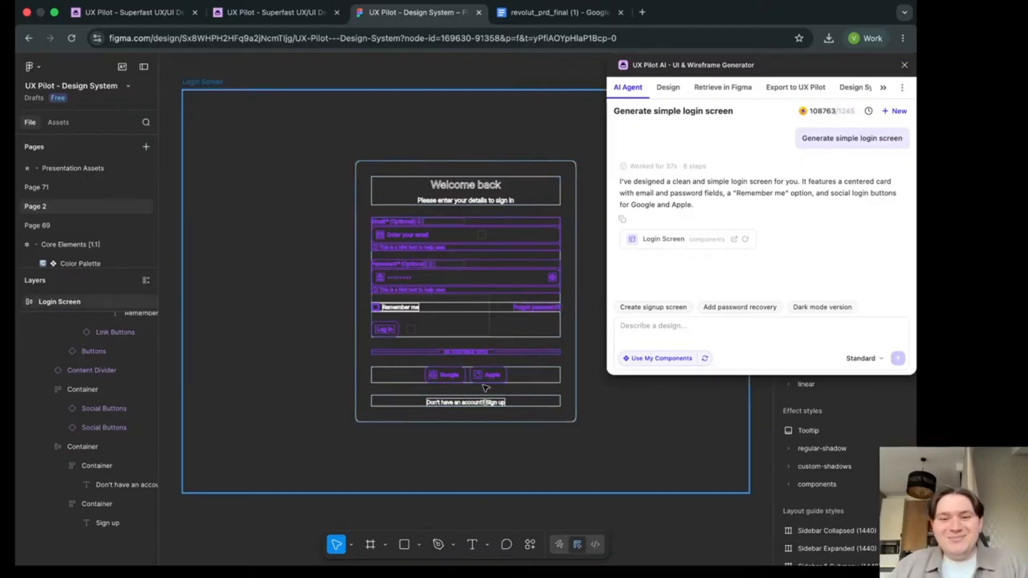
scroll(474, 337, down, 2)
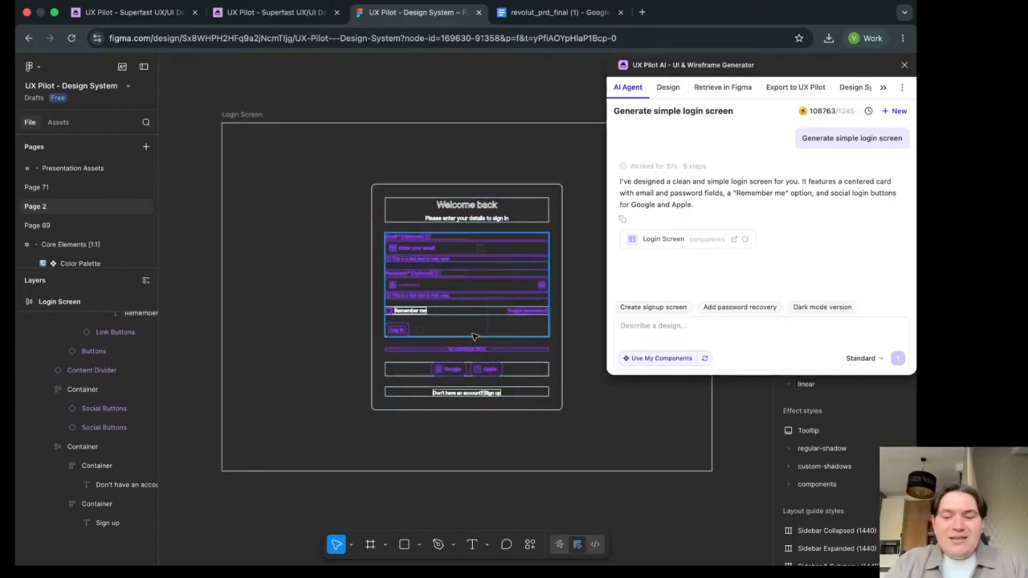
key(super+y)
- Select the Login Screen frame as context and submit the prompt "generate a view of what would happen after the login"
click(487, 137)
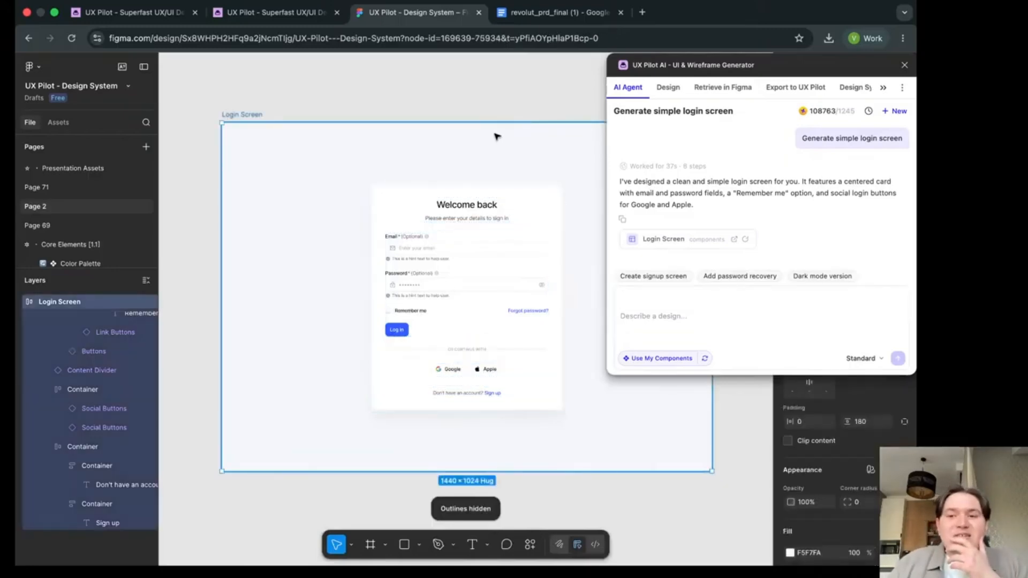
drag(703, 60, 566, 65)
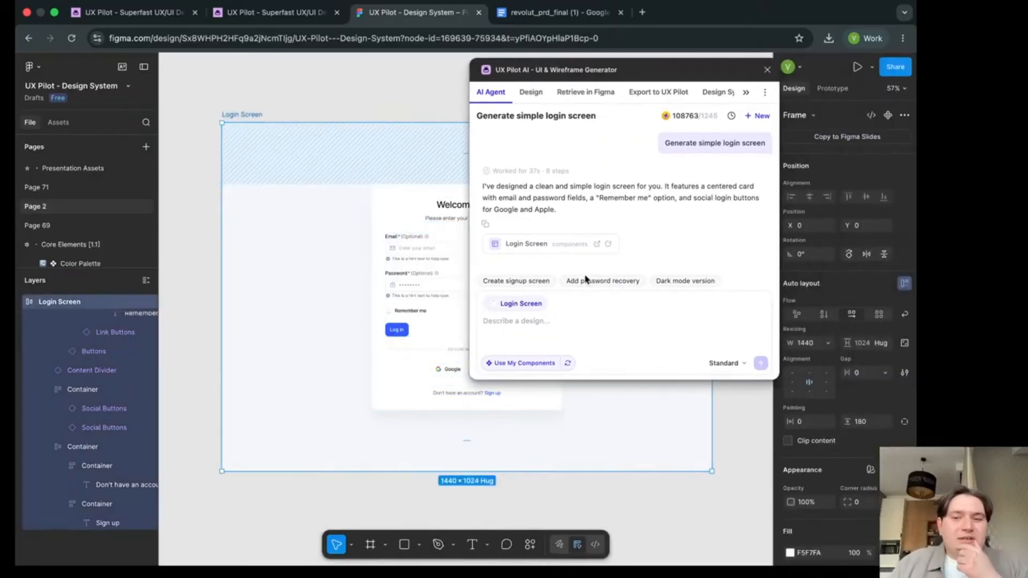
click(536, 332)
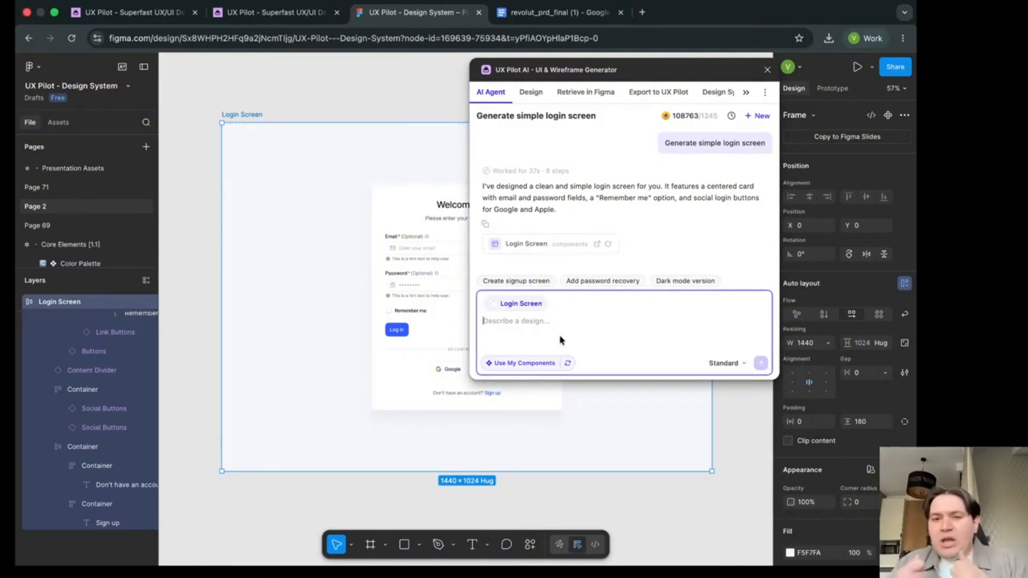
text(gen)
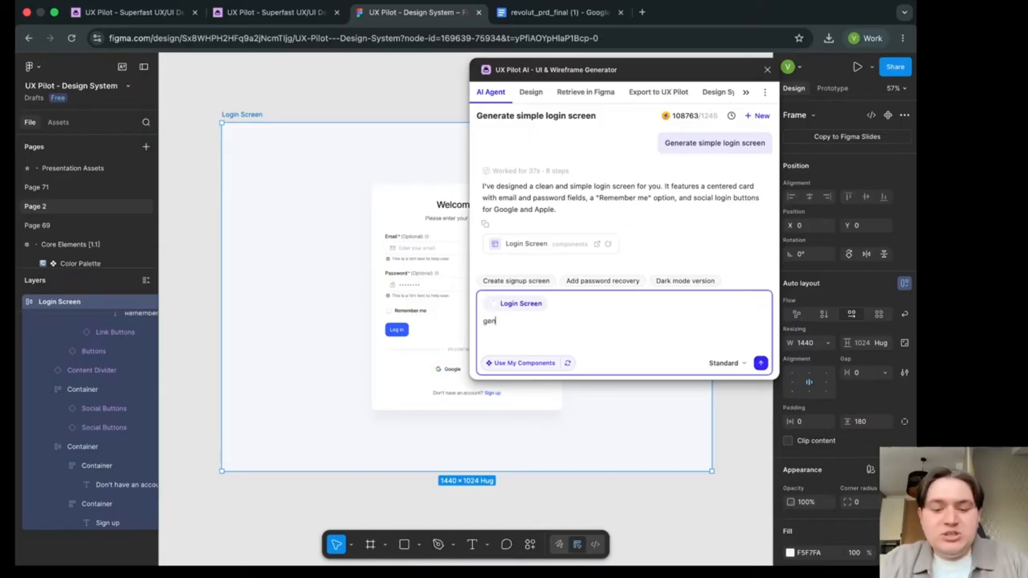
text(erate a vi)
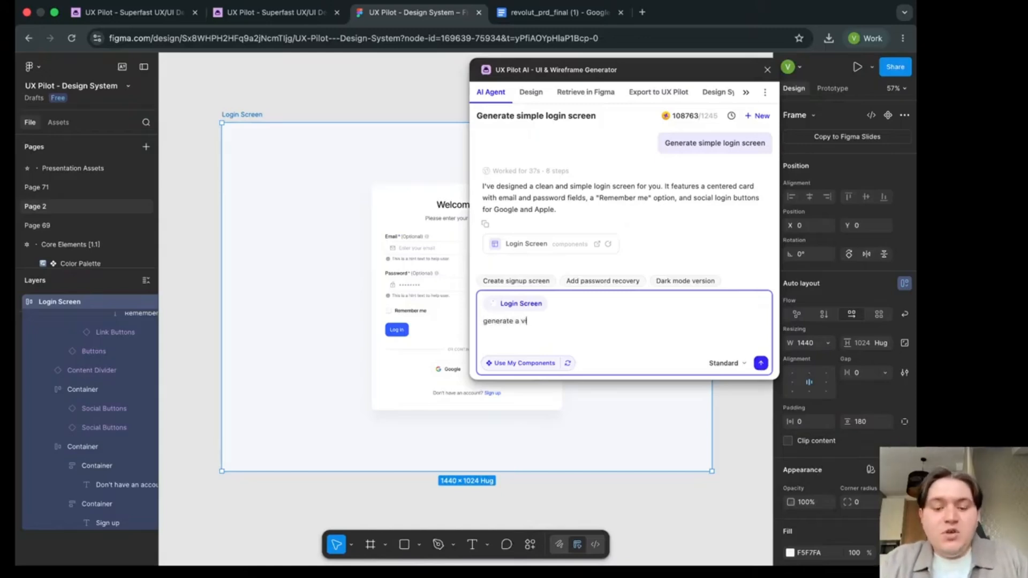
text(ew of what wou)
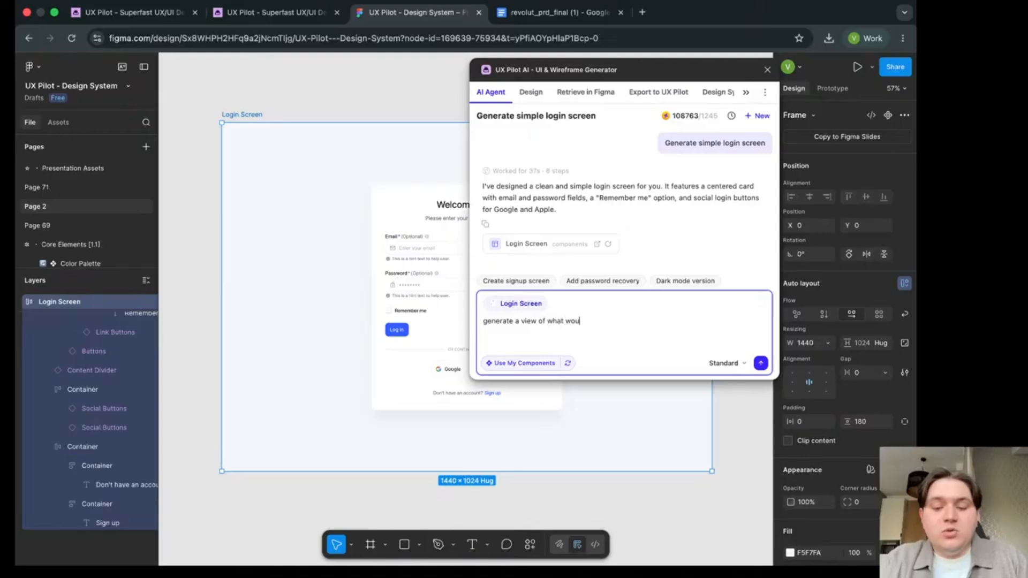
text(ld happen afte)
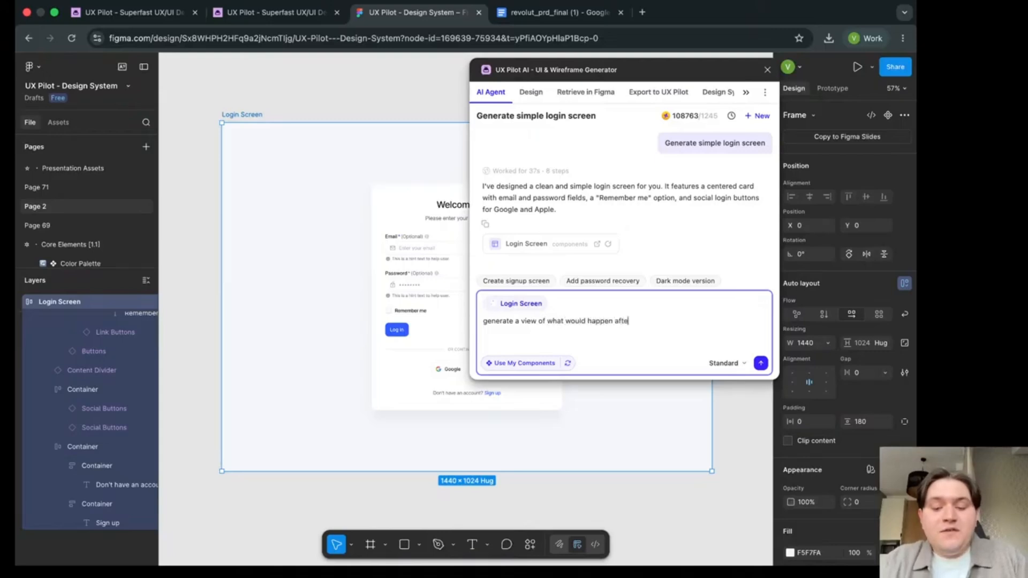
text(r the login)
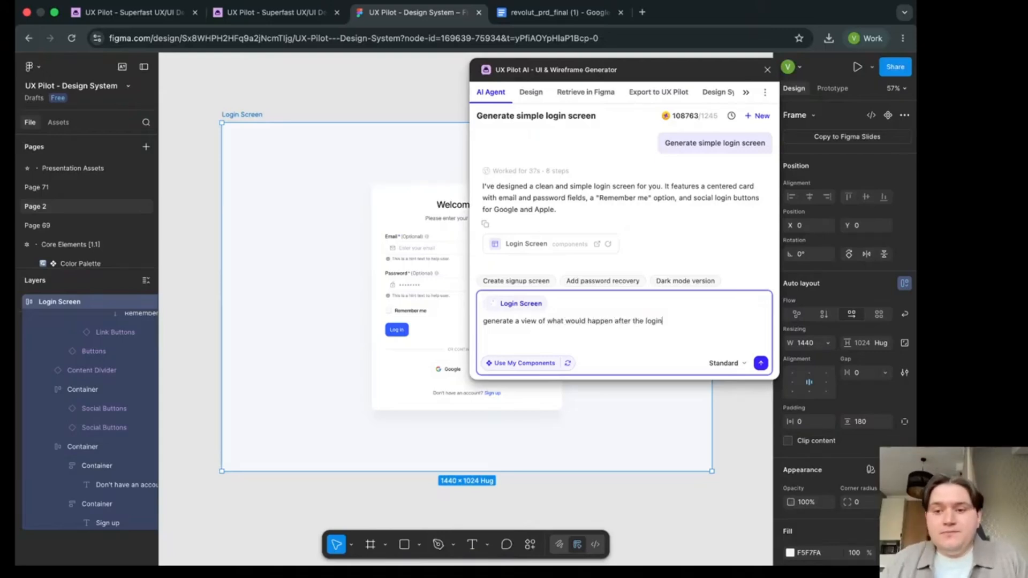
key(Return)
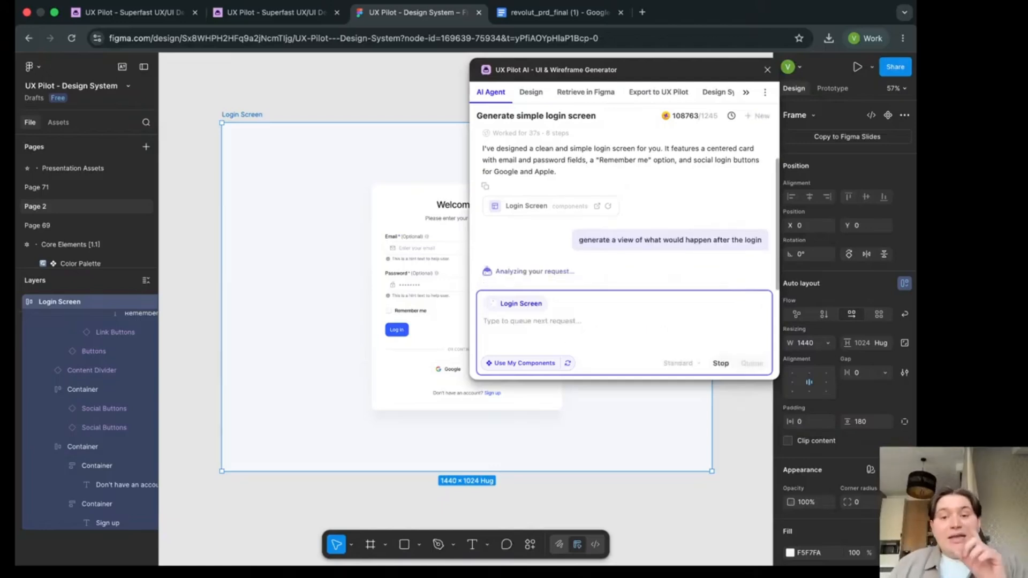
- Move the plugin window off the login screen and view the login frame and the frame being generated side by side
mouse_move(547, 360)
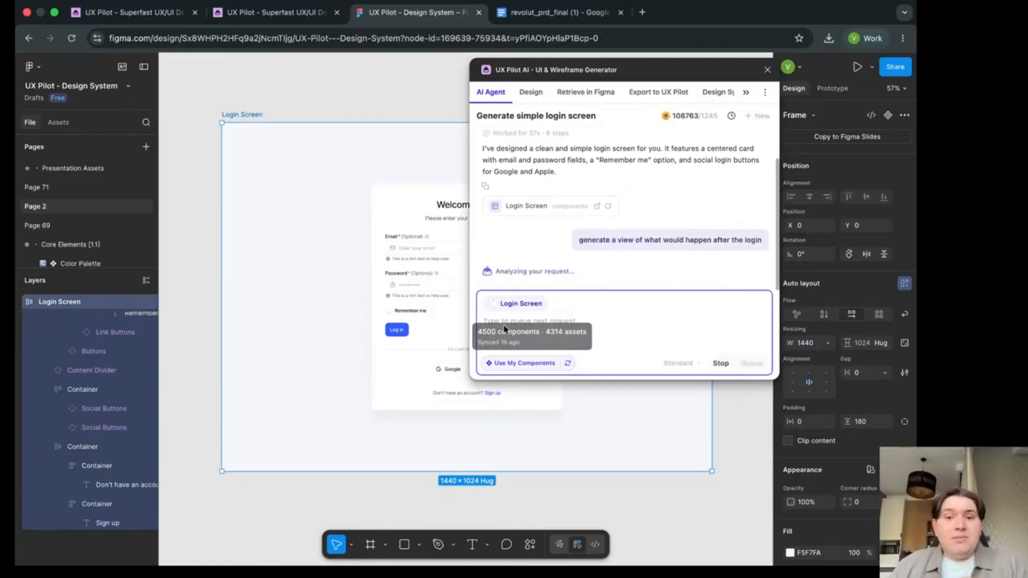
drag(587, 76, 724, 86)
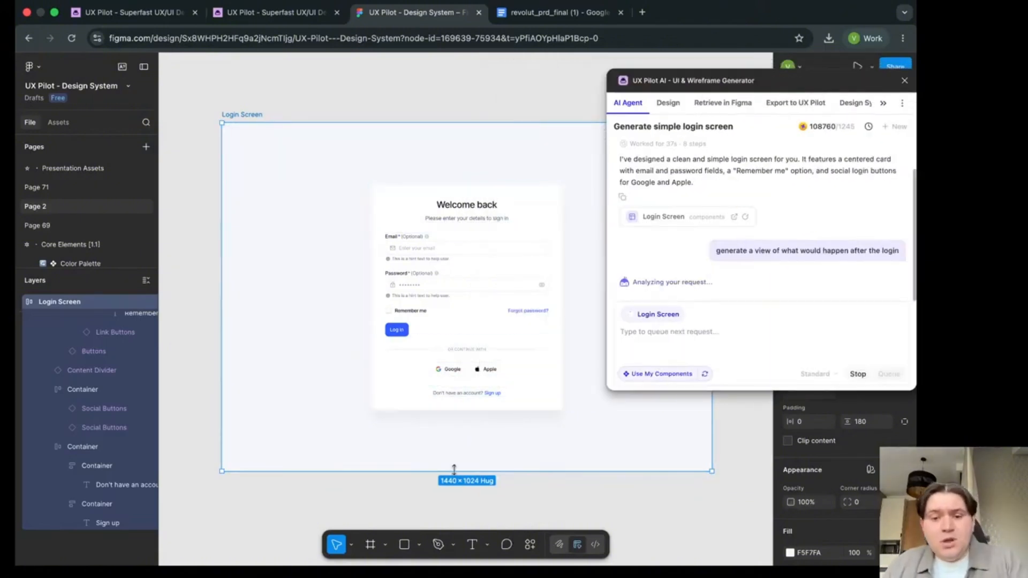
key(space)
drag(409, 479, 316, 486)
drag(436, 431, 429, 370)
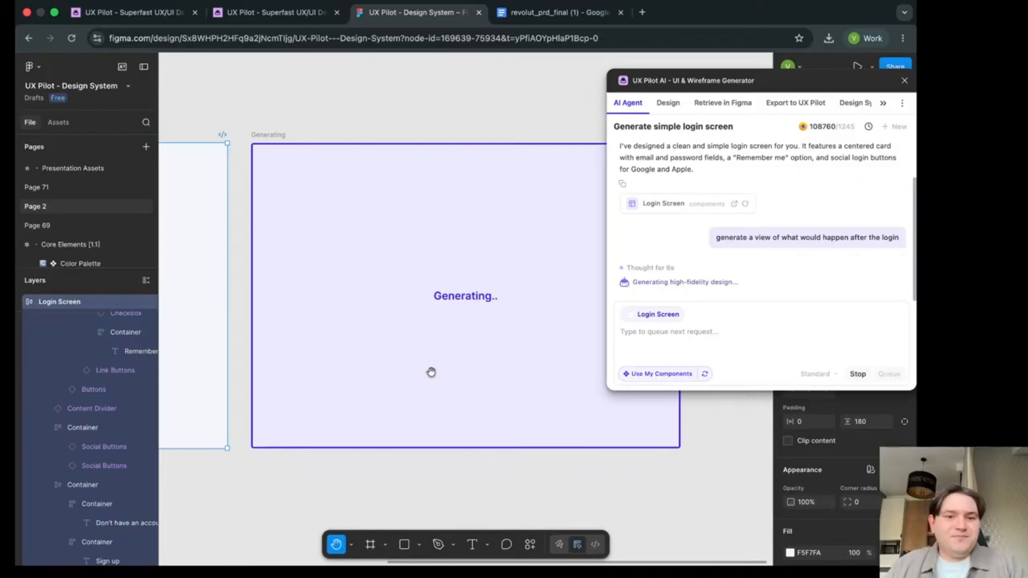
drag(332, 157, 448, 137)
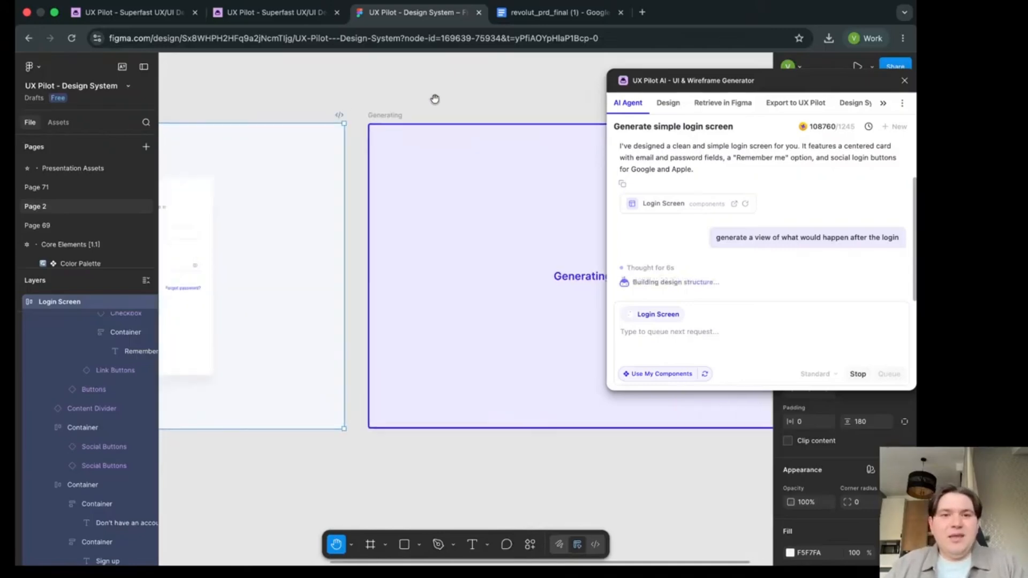
scroll(510, 236, down, 5)
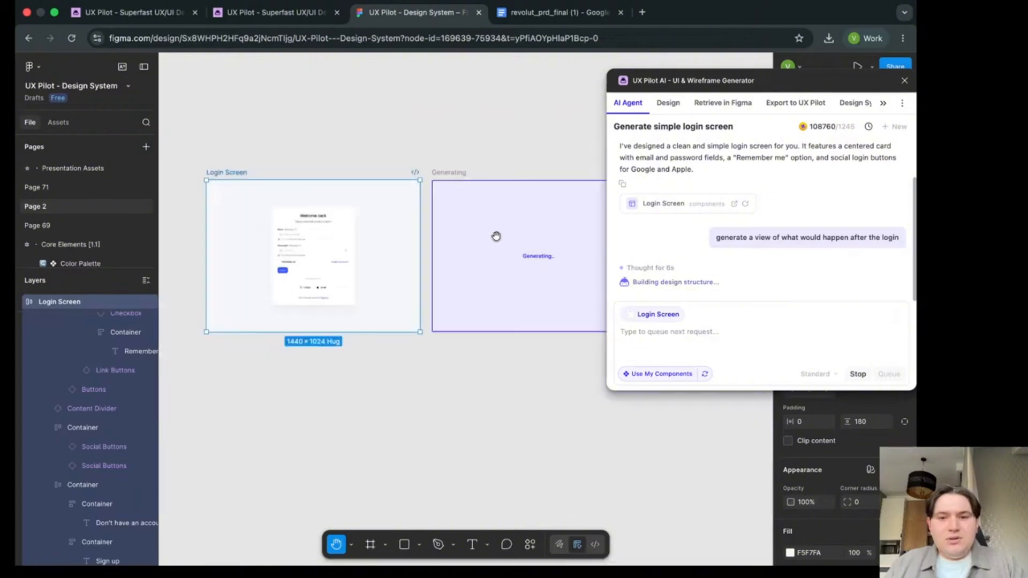
scroll(509, 192, right, 3)
scroll(434, 240, down, 2)
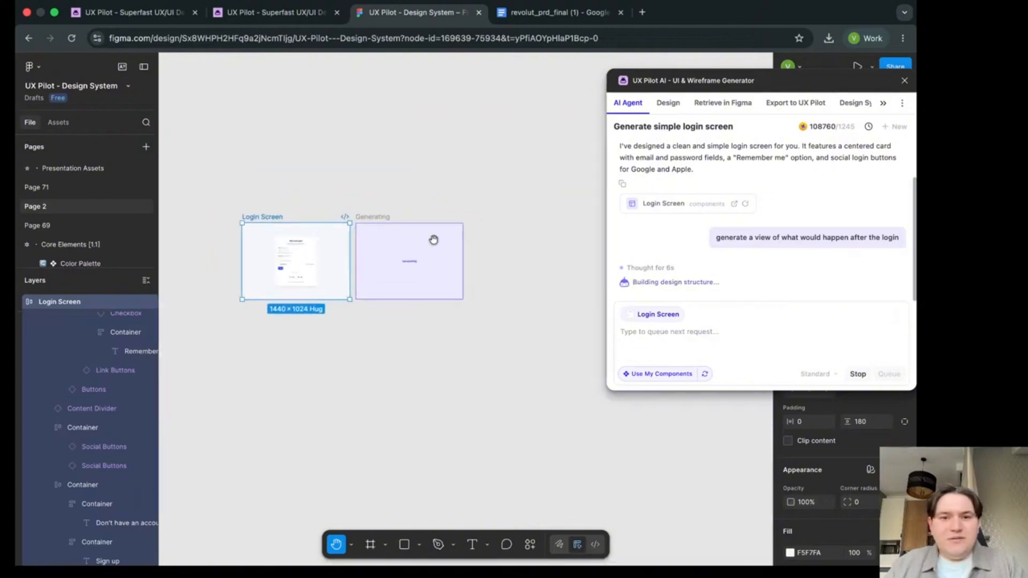
scroll(433, 239, up, 5)
drag(386, 178, 470, 149)
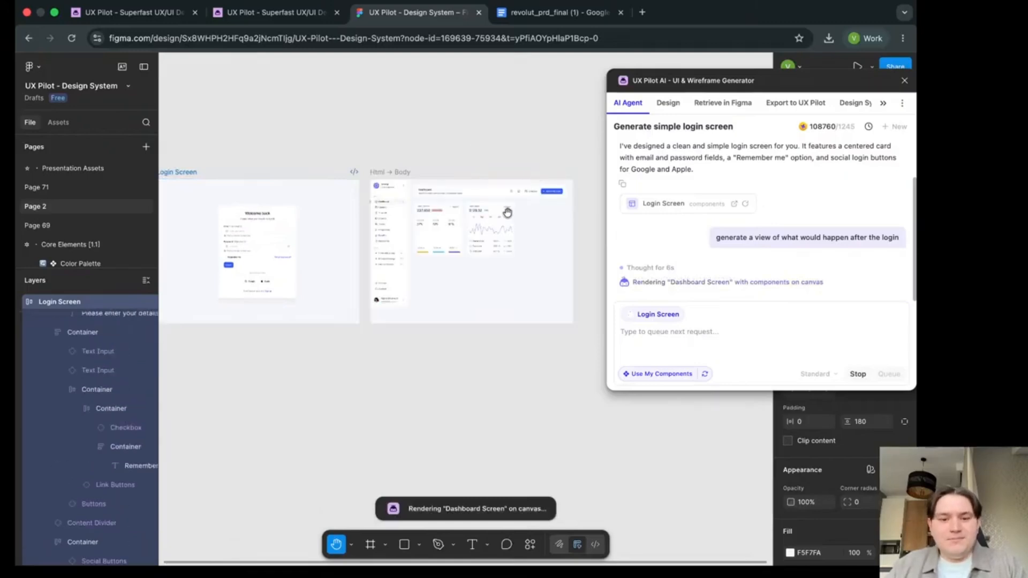
- Examine the generated Dashboard Screen up close and as a whole
scroll(496, 232, up, 3)
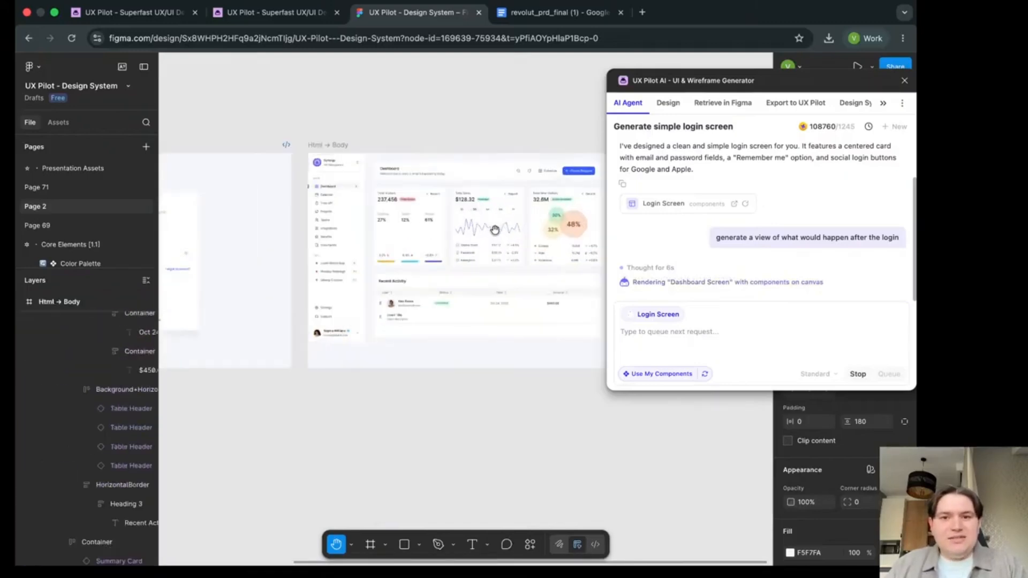
scroll(451, 207, up, 5)
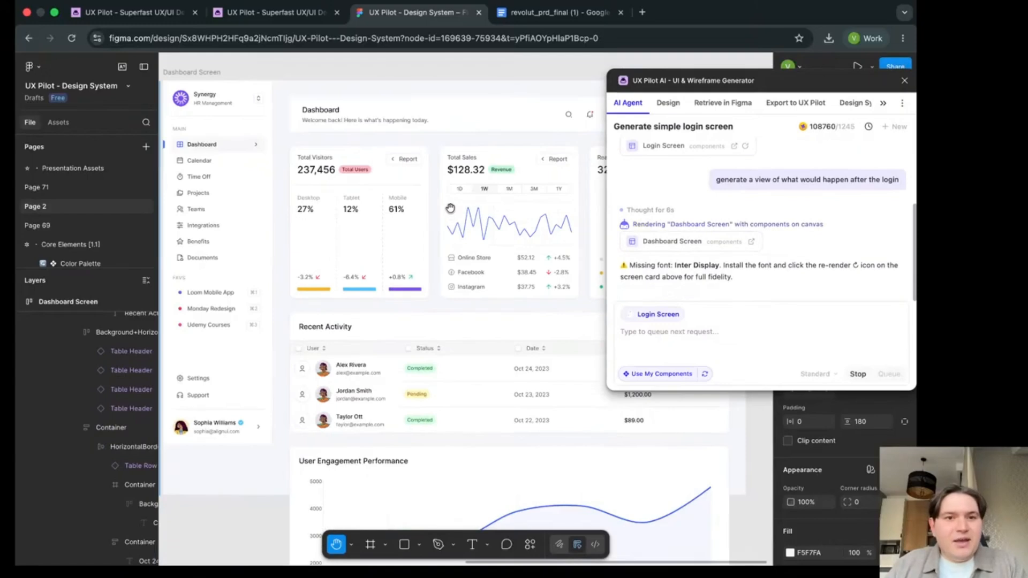
scroll(399, 159, down, 3)
scroll(471, 184, down, 4)
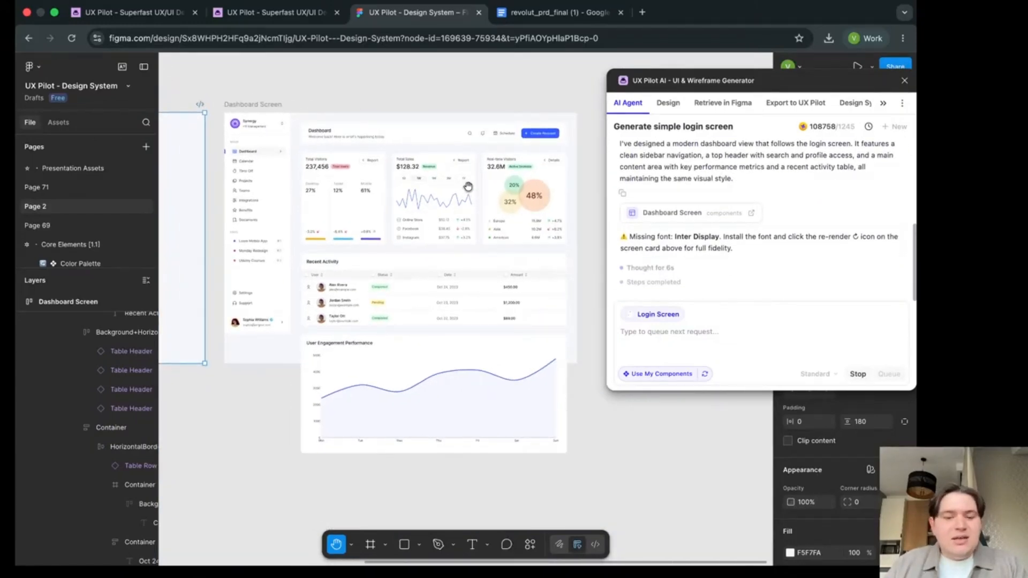
- Show the outlines of the Dashboard Screen and examine which parts are built from components
key(super+y)
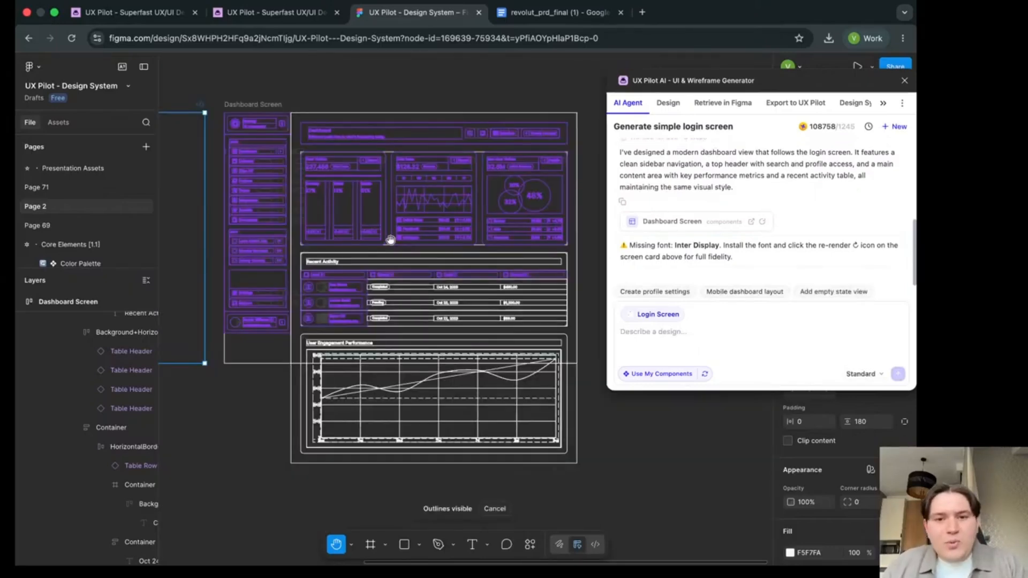
scroll(468, 186, left, 2)
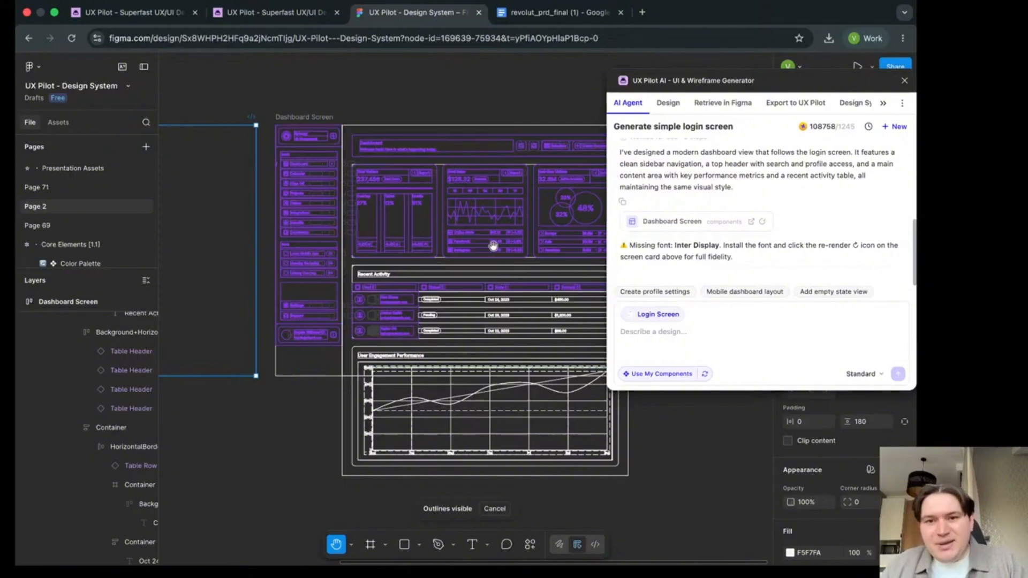
scroll(480, 239, up, 5)
scroll(480, 238, down, 5)
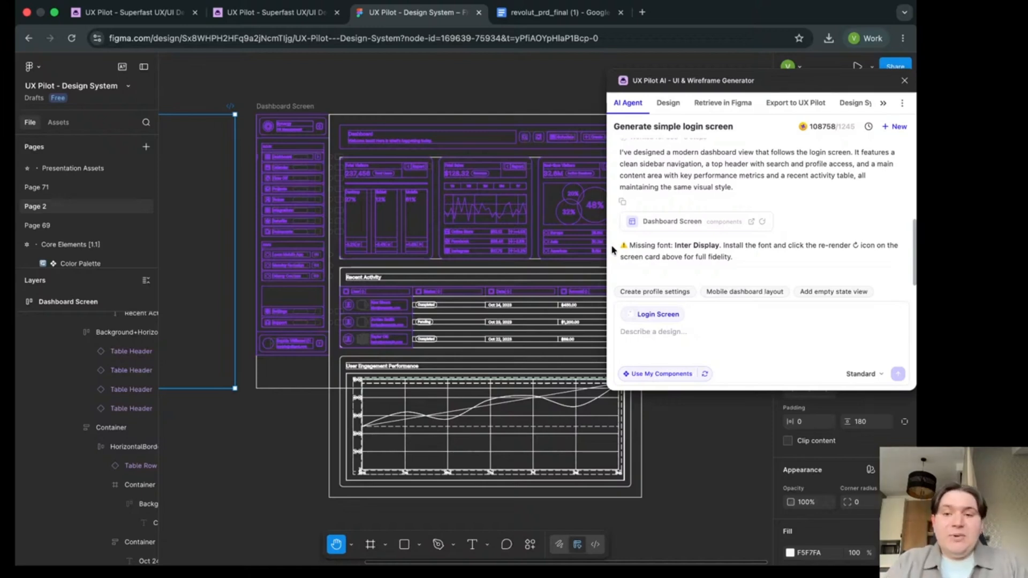
- Turn off the outline view, move the plugin window aside and view the Login Screen and Dashboard Screen frames
key(super+y)
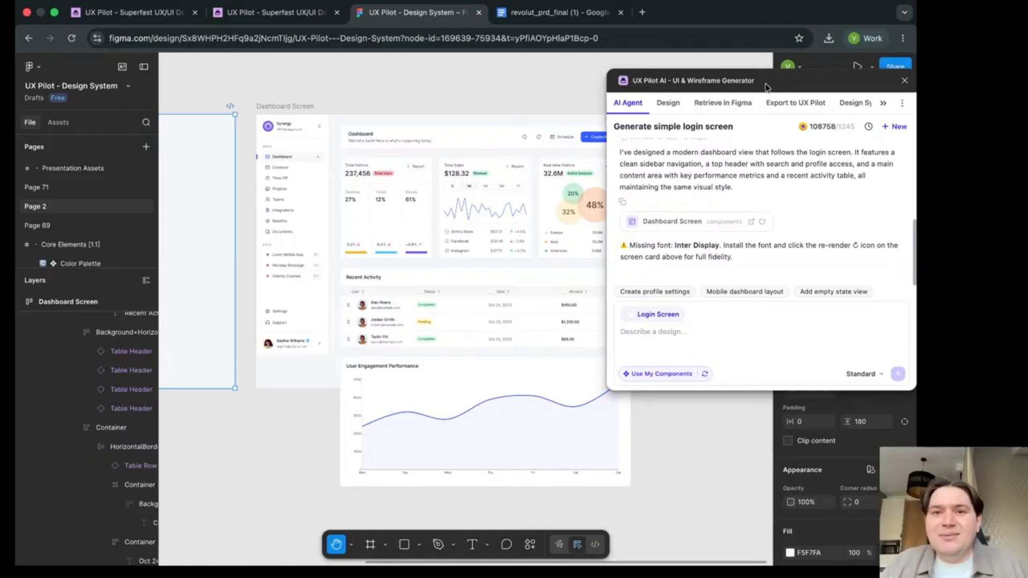
drag(766, 87, 630, 91)
scroll(353, 260, left, 5)
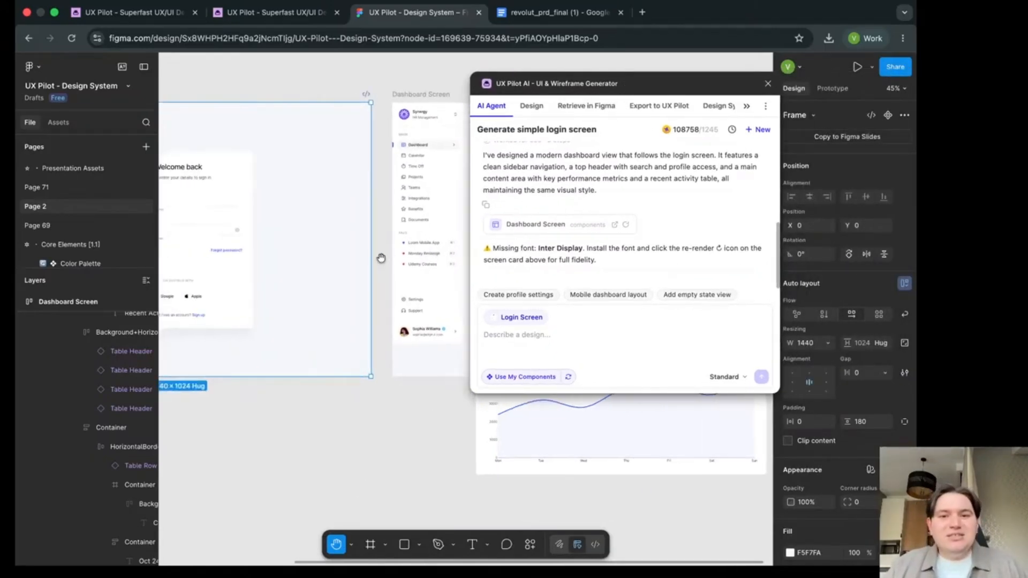
scroll(381, 258, down, 6)
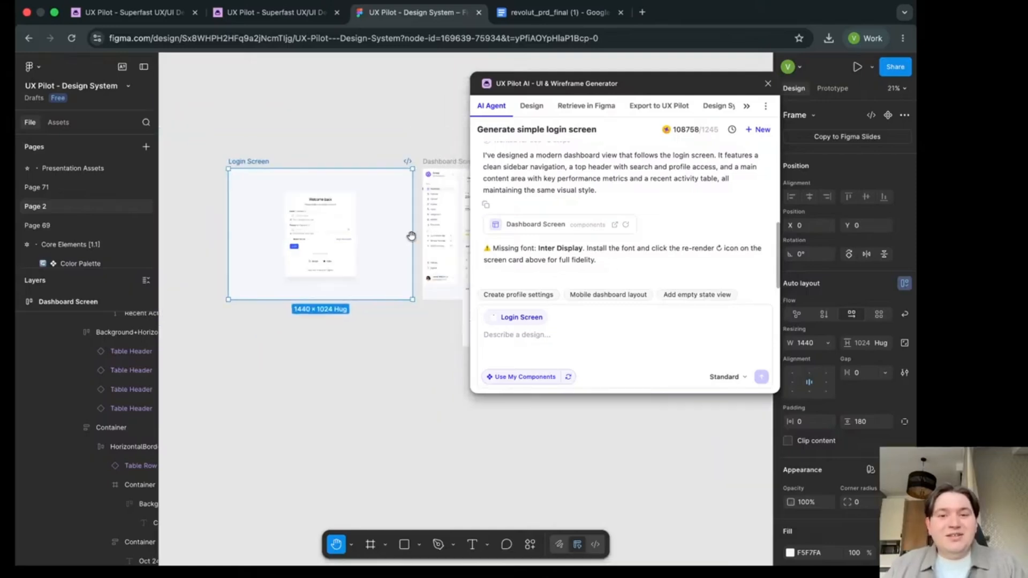
scroll(411, 237, right, 5)
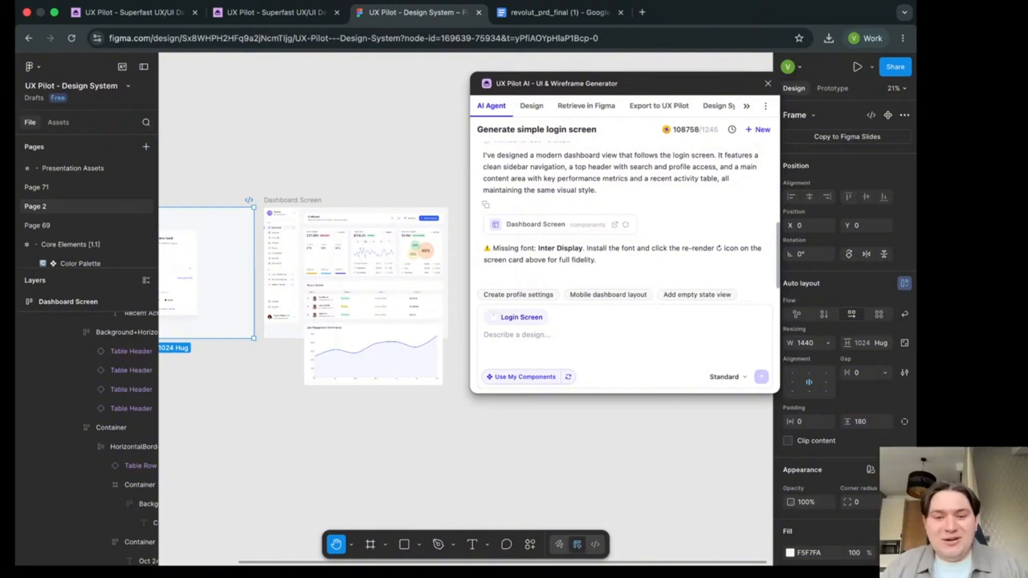
- Switch to the slide presentation and advance past the "When to use Nodey?" slide
click(435, 564)
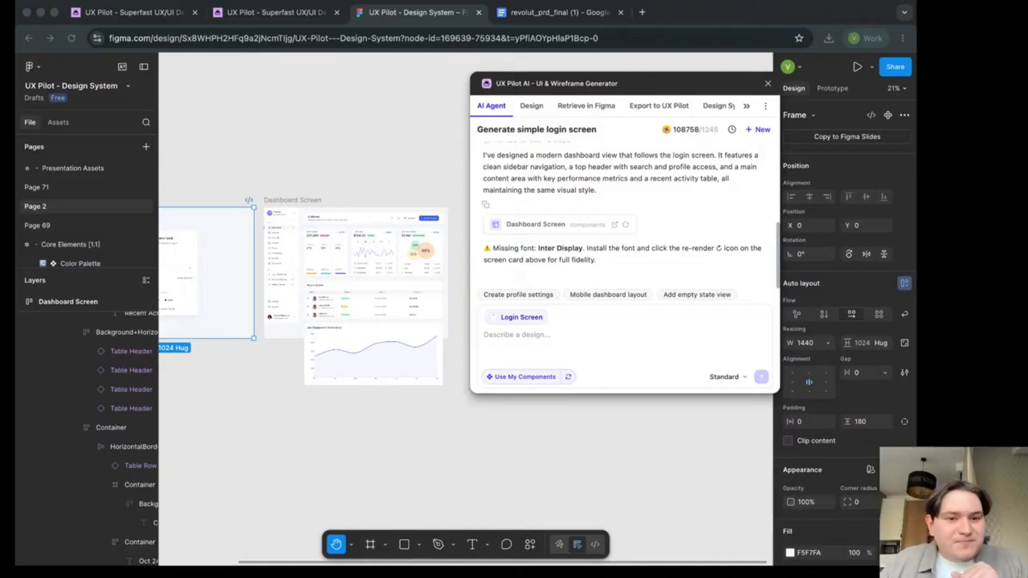
key(super+Tab)
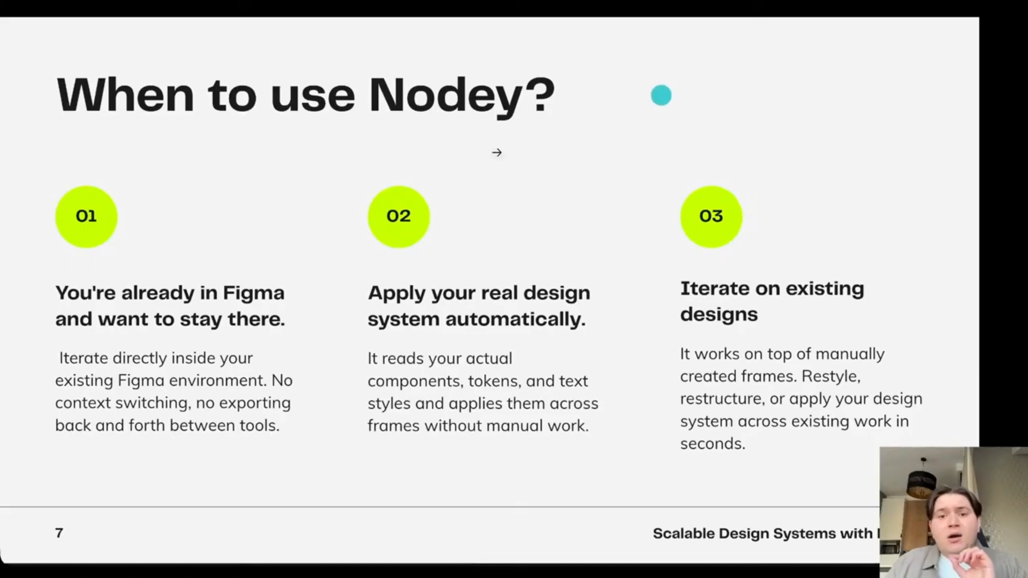
click(498, 178)
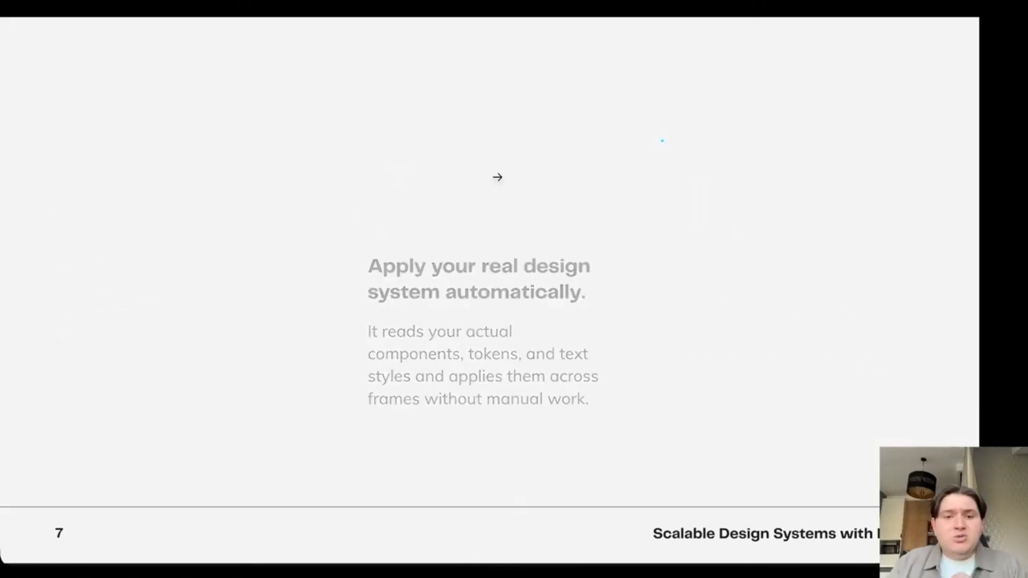